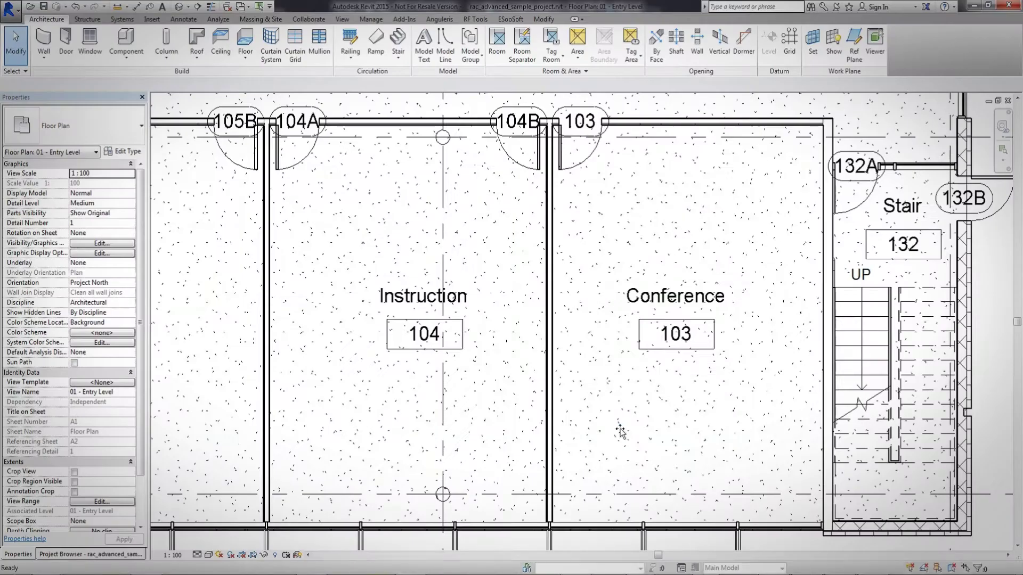
Step: Draw an L-shaped wall of the same type in Conference's upper-right corner
click(678, 397)
right_click(679, 396)
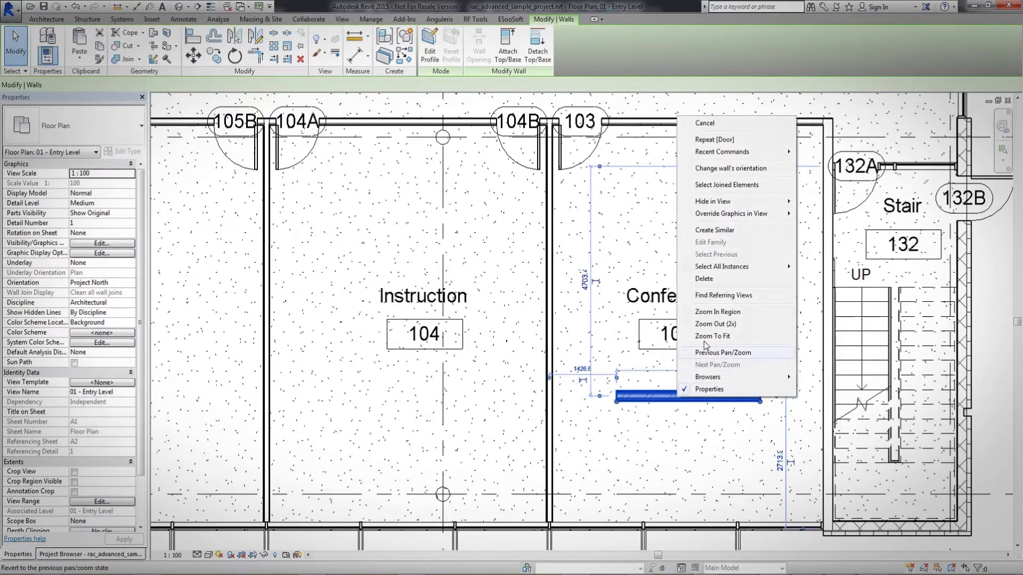
click(715, 231)
click(752, 122)
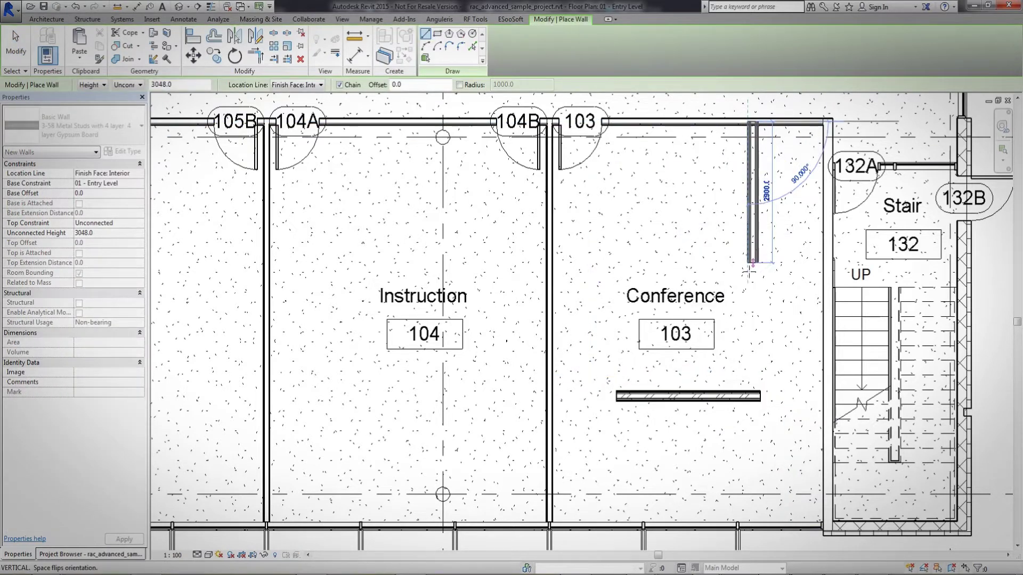
click(779, 277)
click(827, 277)
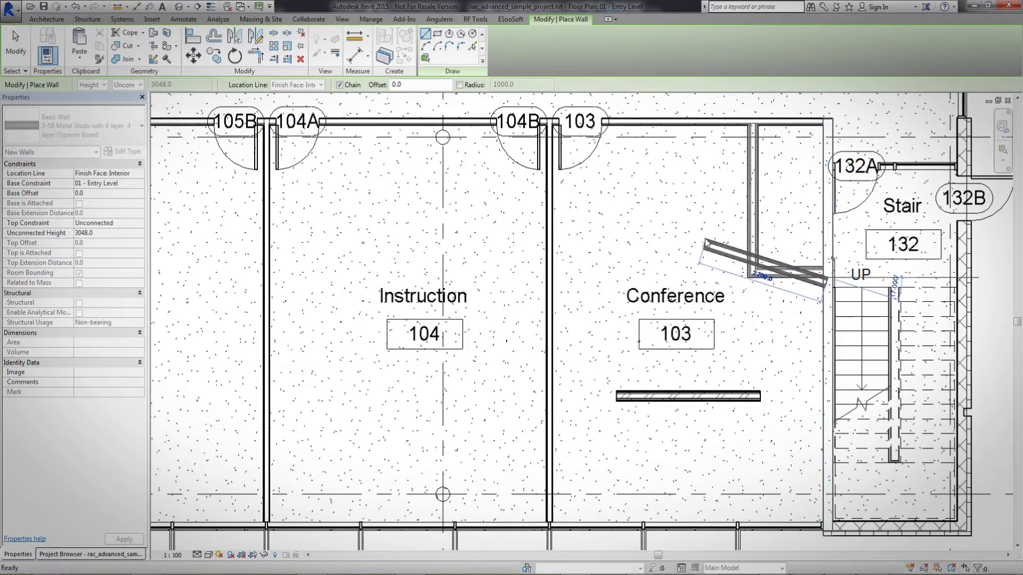
Step: Start placing an M_Double-Flush 1730 x 2134mm door with DR
key(d)
key(r)
click(73, 124)
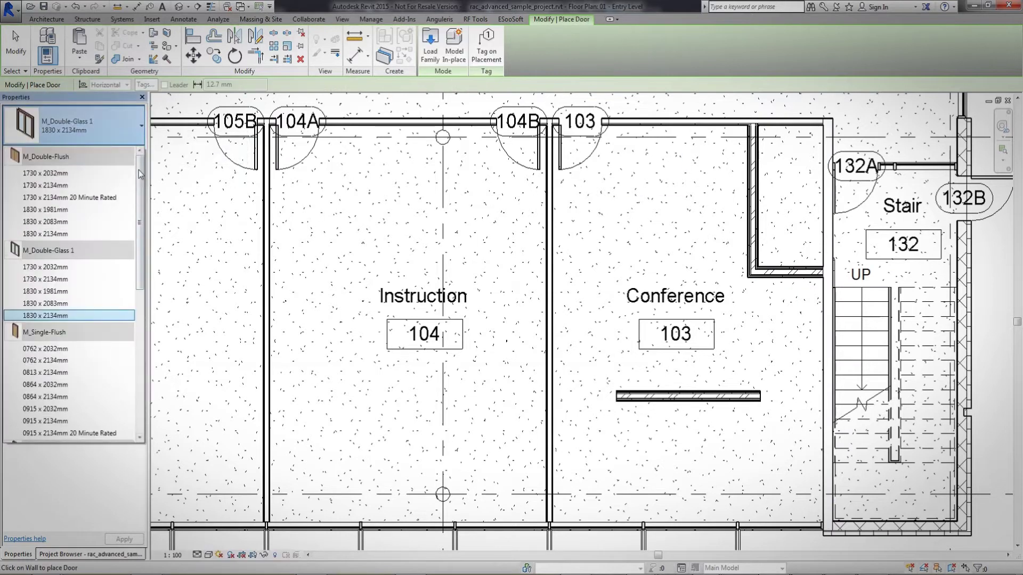
click(48, 118)
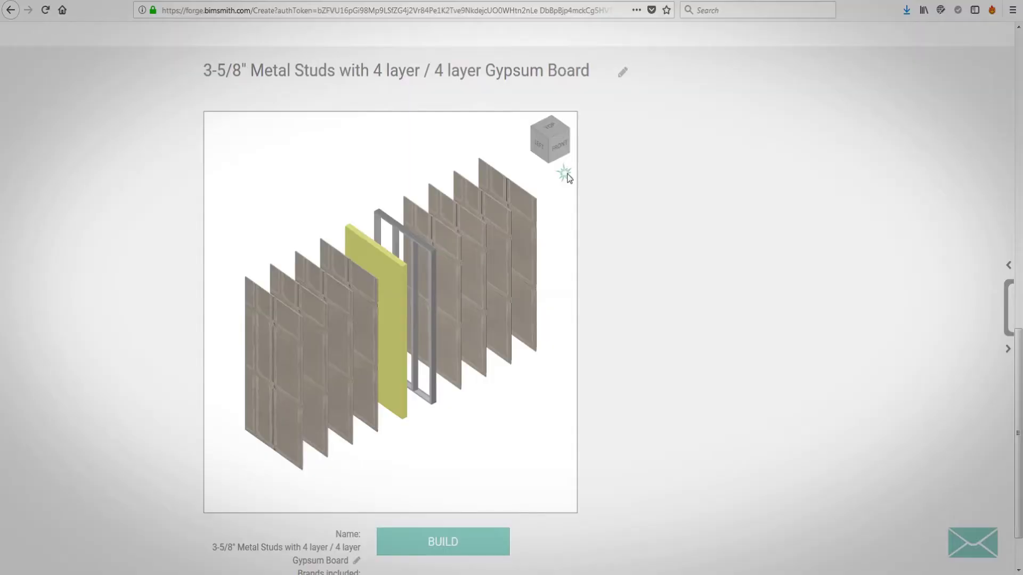
Step: Collapse the exploded wall layers into one assembled wall in the Forge preview
click(565, 175)
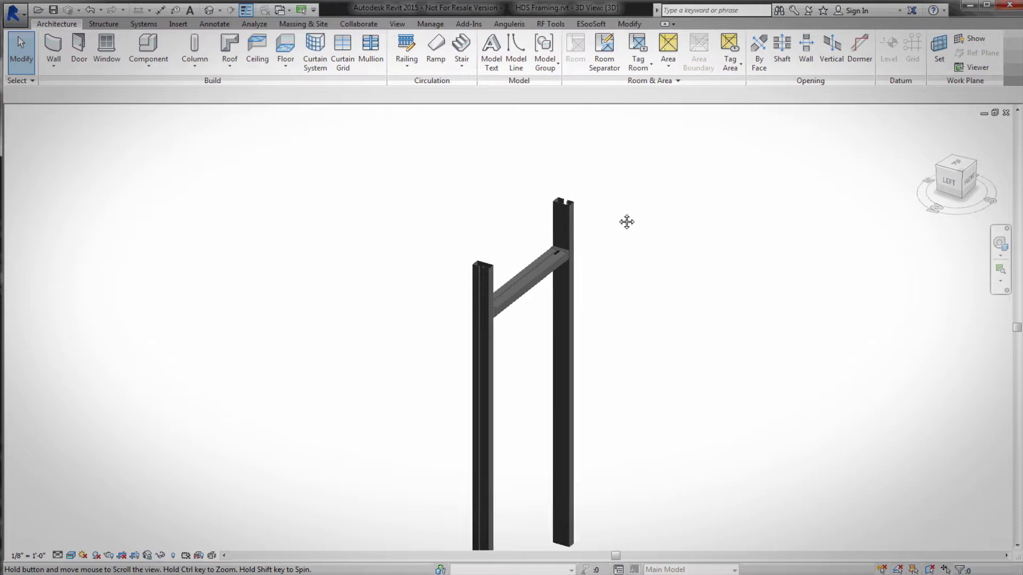
scroll(619, 240, up, 2)
scroll(479, 228, up, 2)
scroll(431, 228, up, 2)
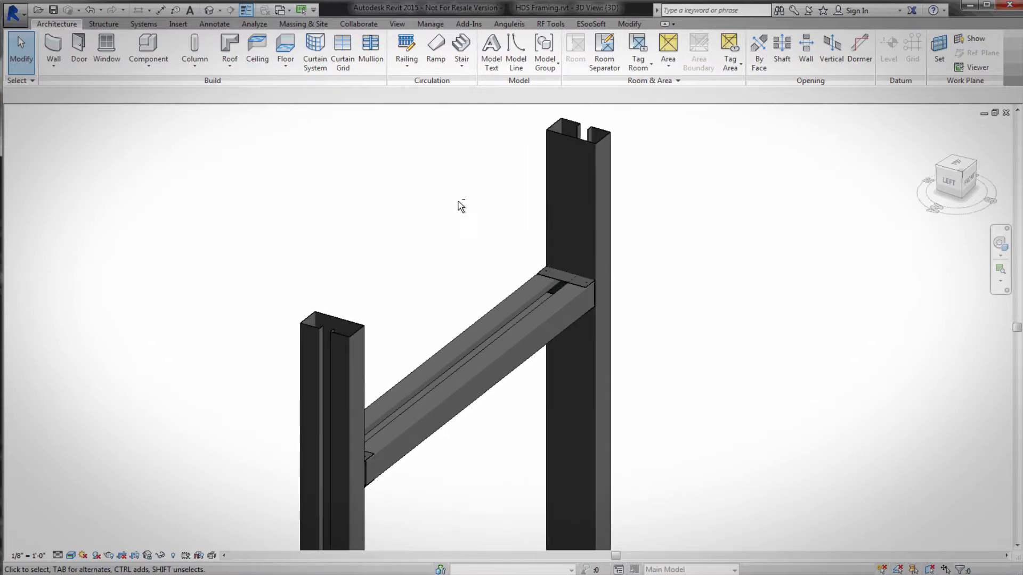
shift+middle_drag(461, 206, 184, 201)
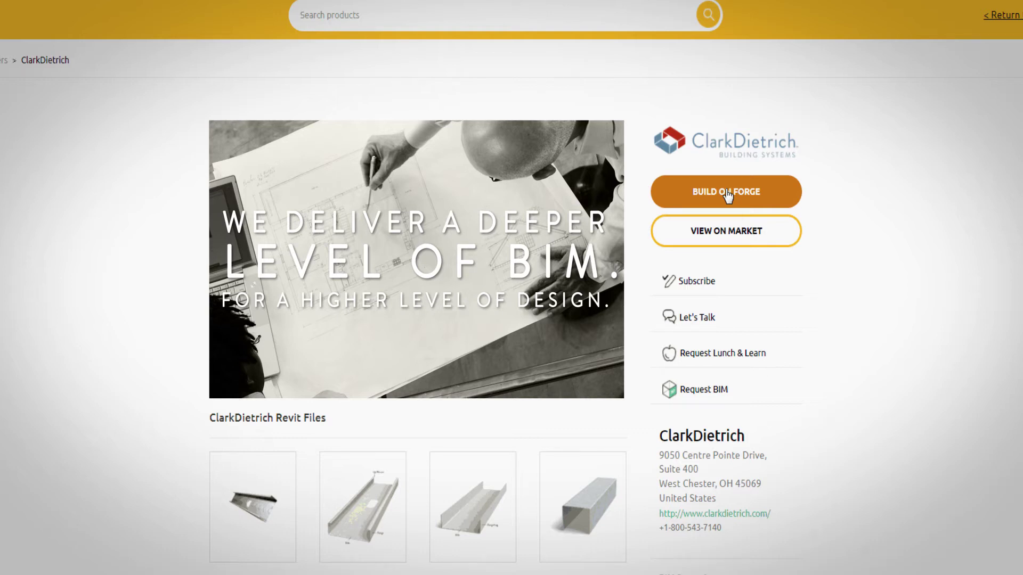
Step: Open ClarkDietrich's Extended Uni-Clip (UXRC) and add it to Private Stream in MyBIMsmith
click(727, 239)
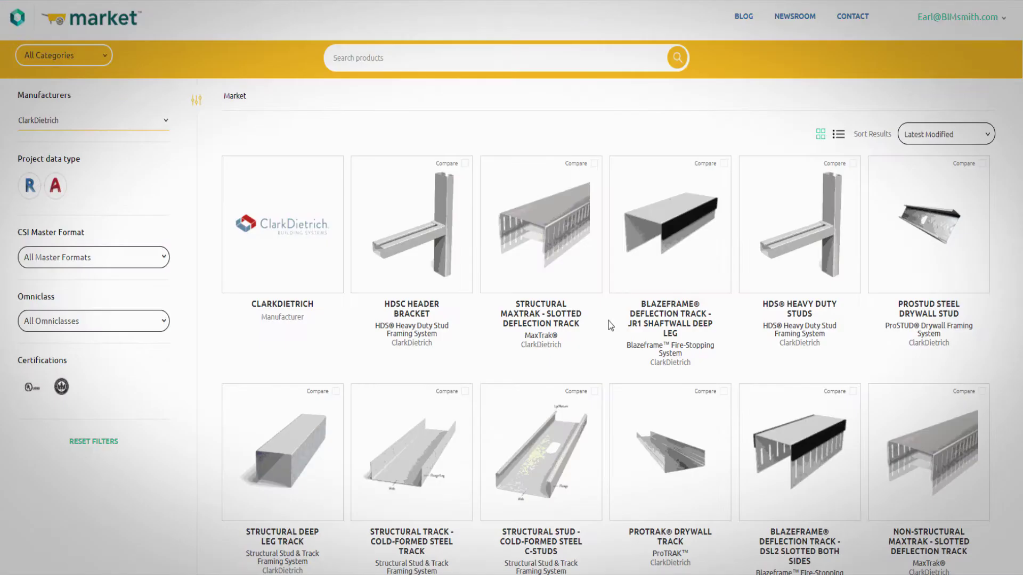
scroll(609, 320, down, 3)
scroll(608, 321, down, 4)
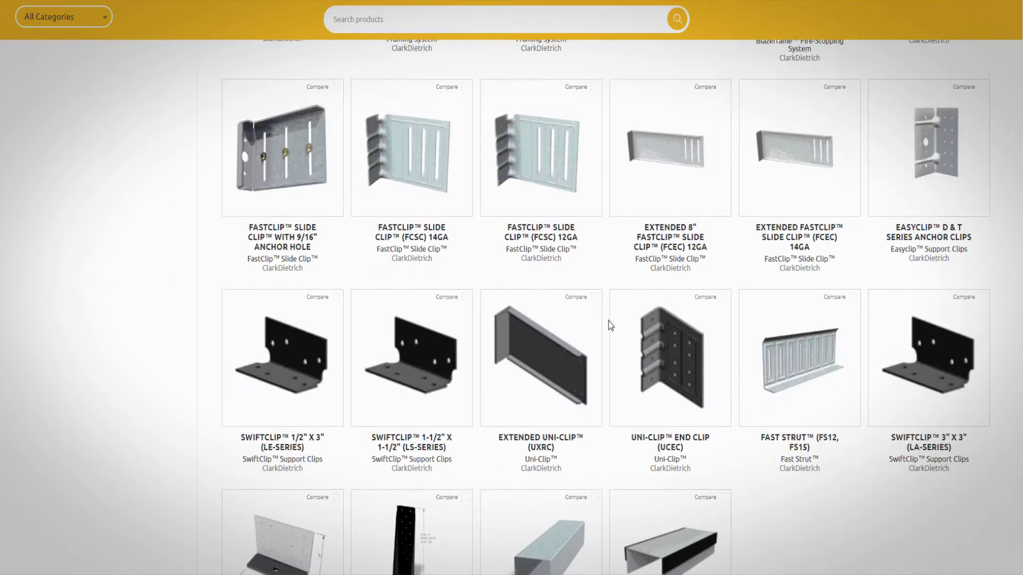
scroll(608, 321, down, 3)
click(539, 165)
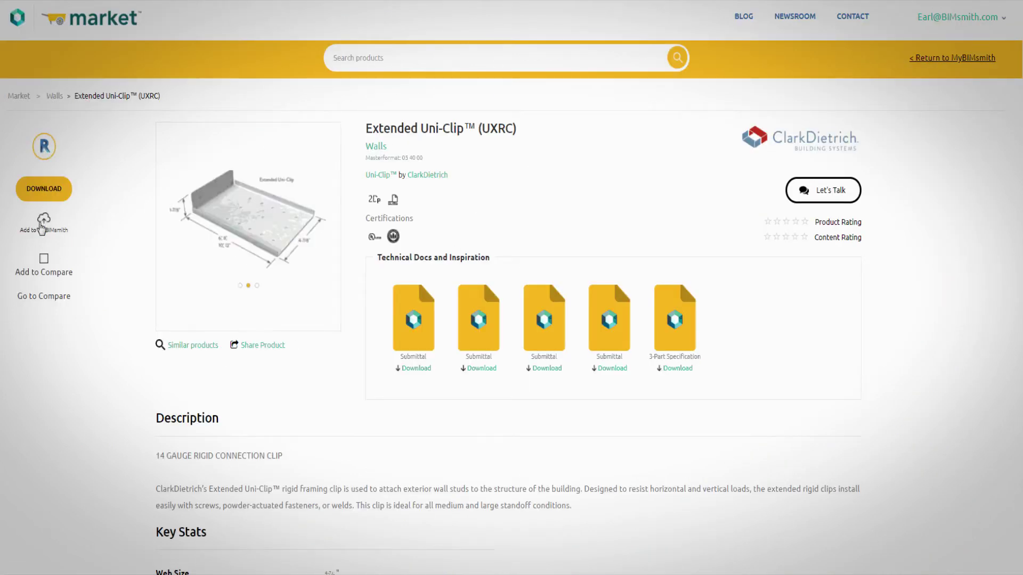
click(42, 224)
click(461, 293)
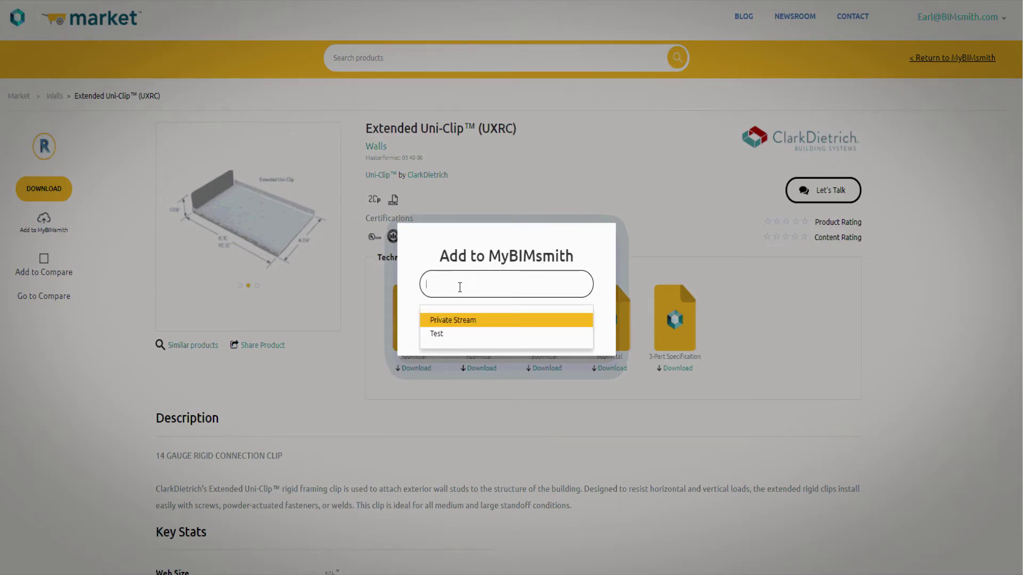
click(449, 320)
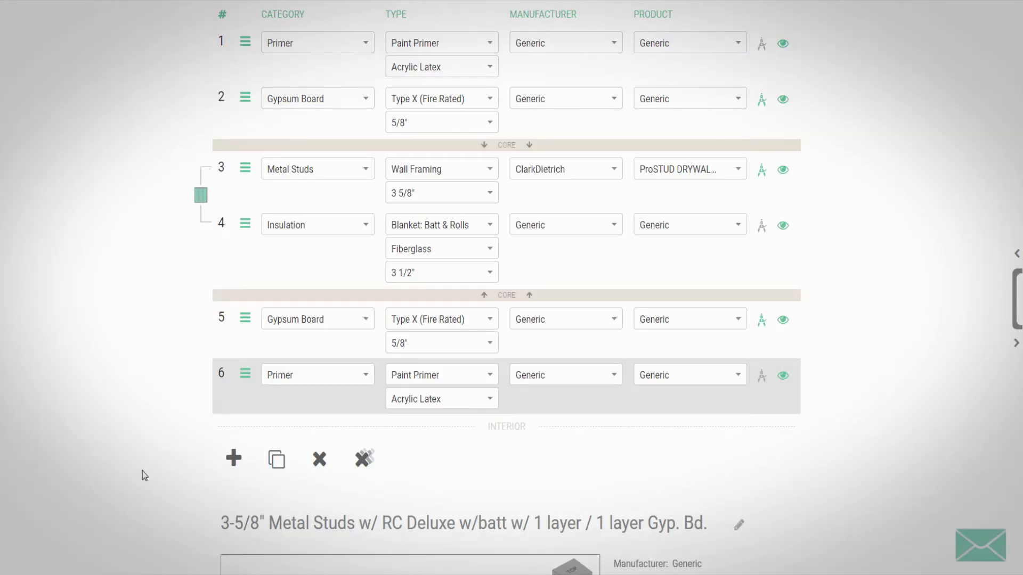
Step: Add a new layer as layer 3 with Metal Studs, Wall Framing, 3 5/8" size
click(233, 458)
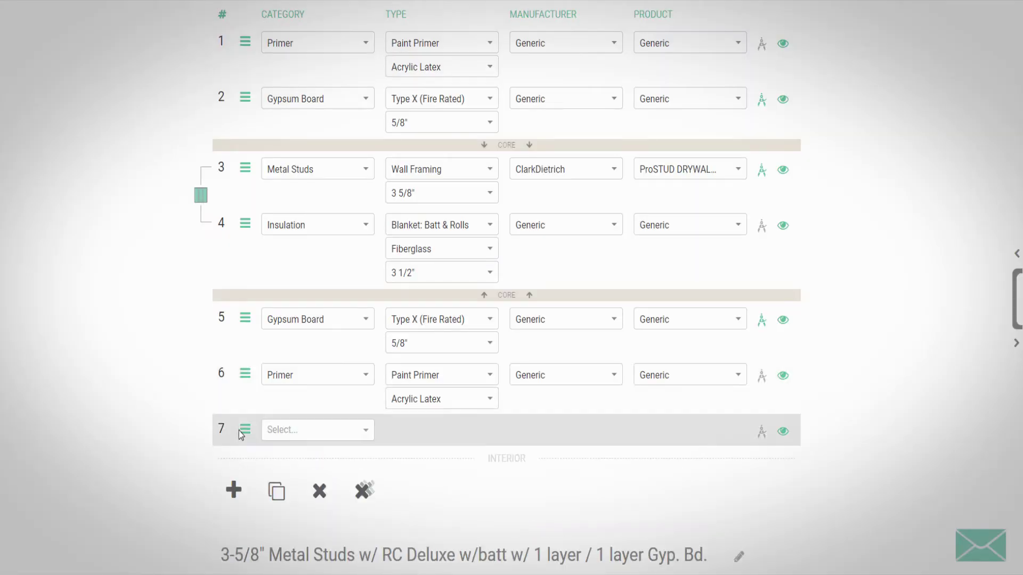
drag(243, 429, 245, 160)
click(320, 168)
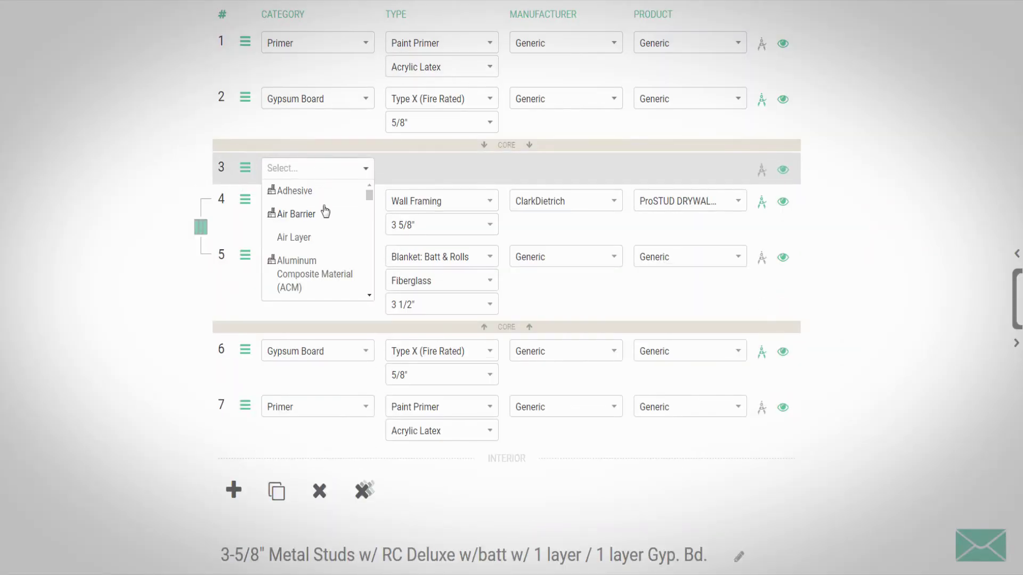
text(meta)
click(311, 261)
click(411, 172)
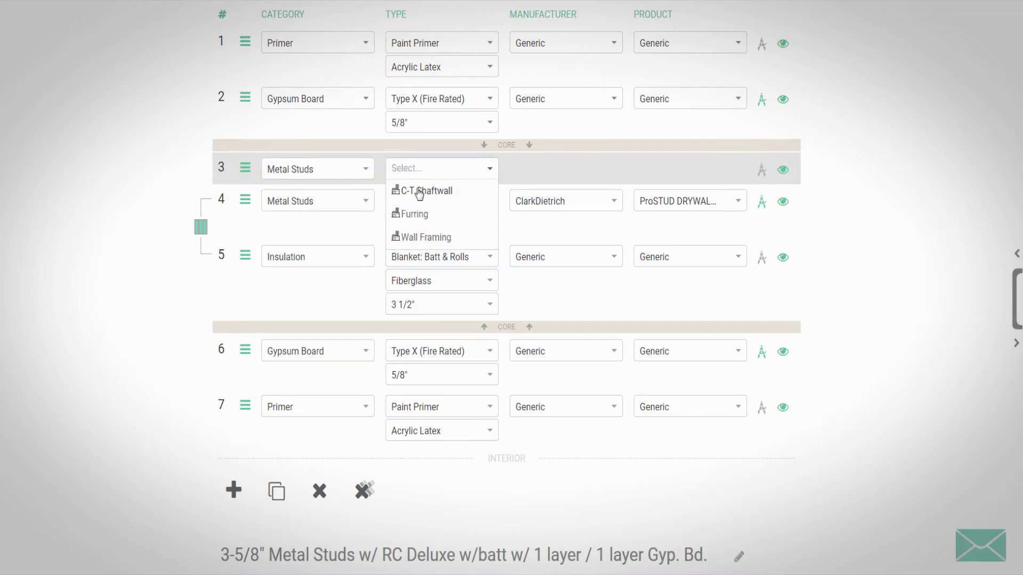
click(425, 234)
click(458, 194)
click(448, 261)
Step: Set layer 3's manufacturer to ClarkDietrich and product to ProSTUD Drywall Framing System
click(540, 177)
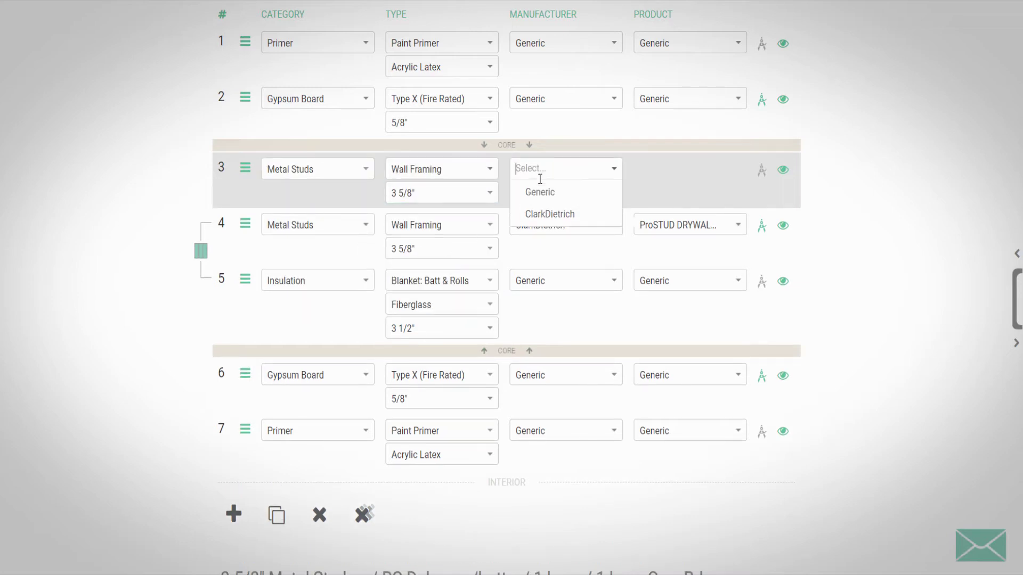
click(540, 214)
click(646, 171)
click(662, 231)
Step: Save layer 3's stud details with 24" spacing and ProSTUD 20 / 19mil gauge
click(762, 174)
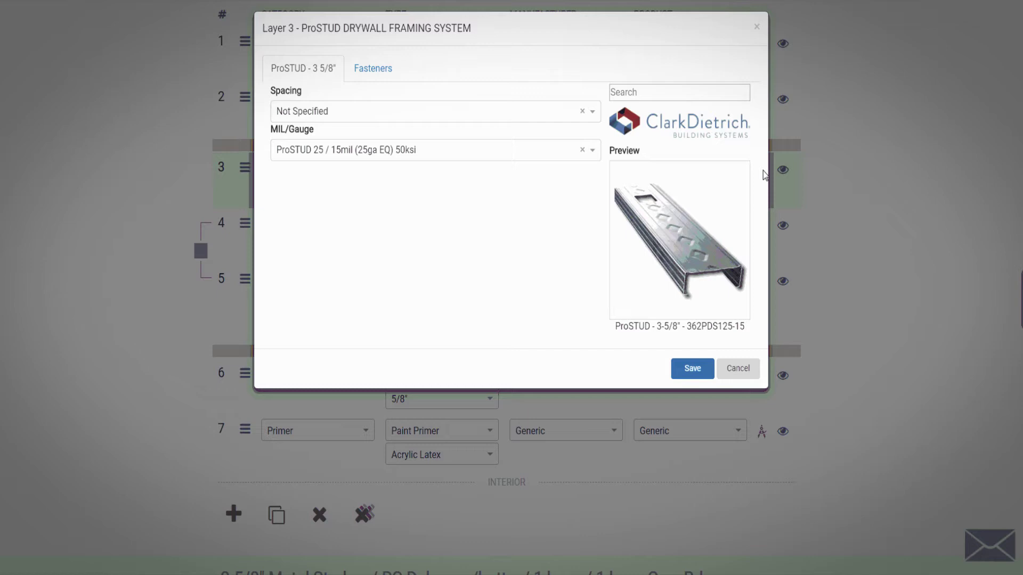
click(353, 163)
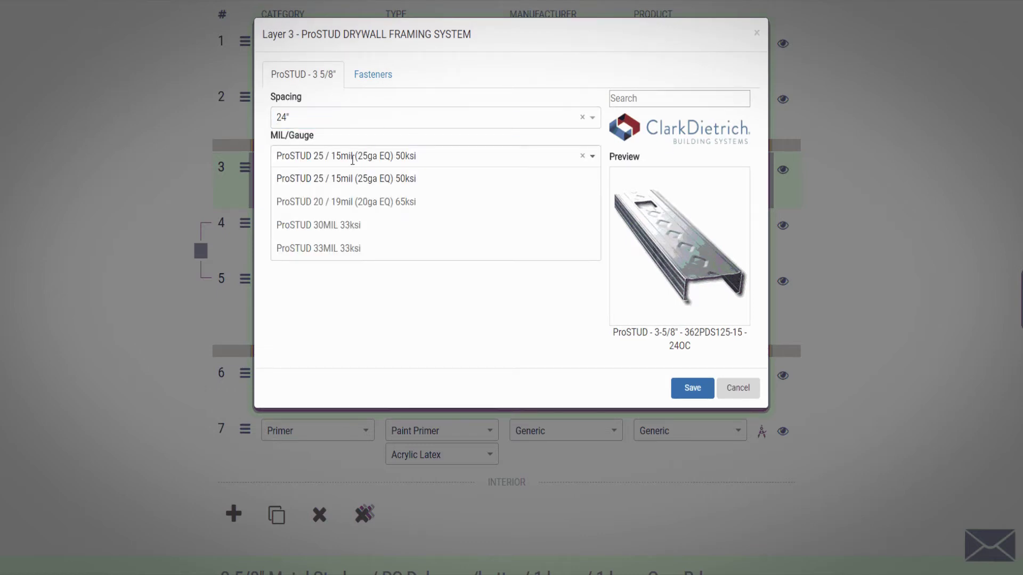
click(345, 204)
click(690, 390)
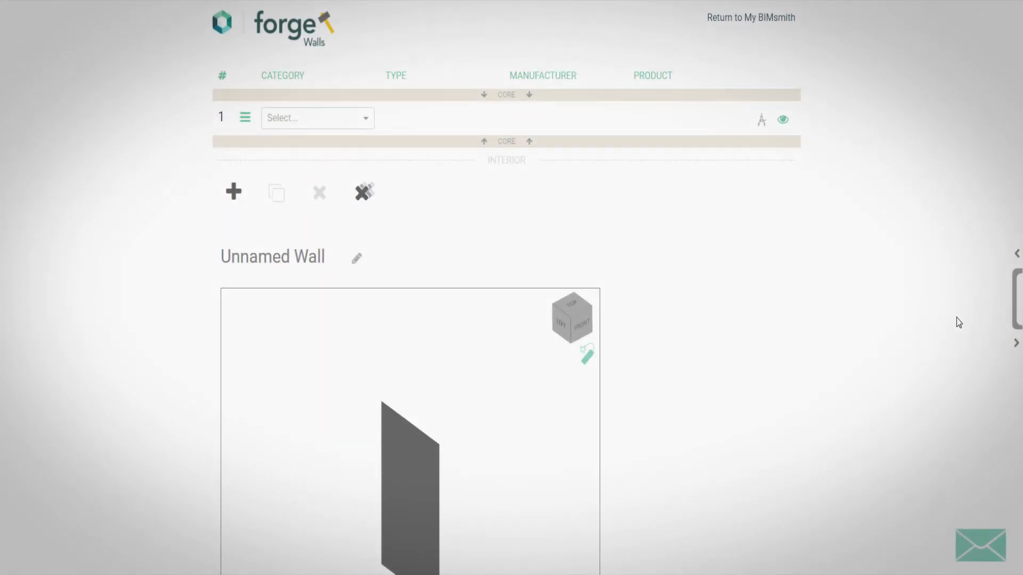
Step: Filter starter walls to ClarkDietrich and load the 4-layer metal stud starter wall
click(1019, 256)
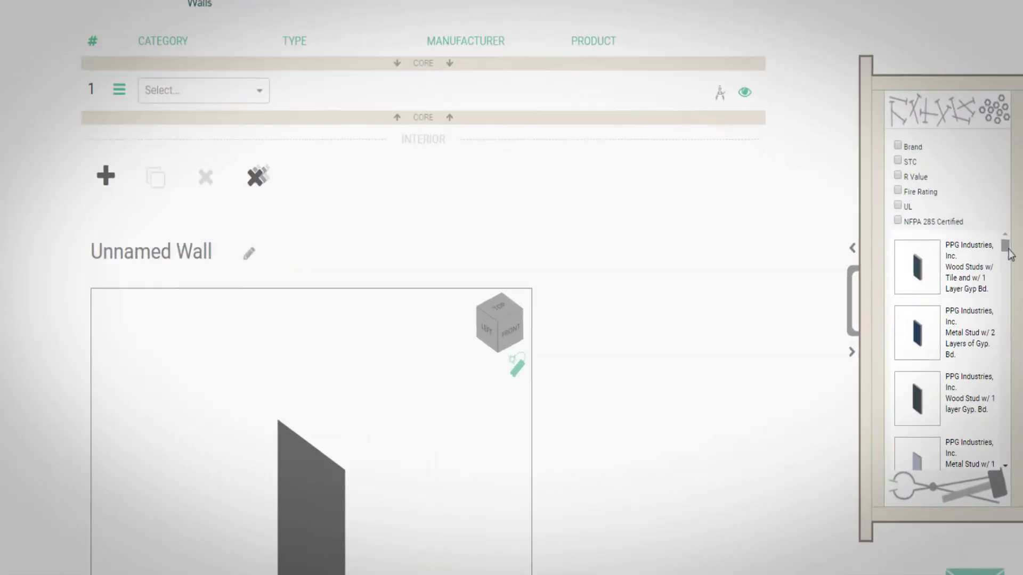
click(883, 129)
click(898, 149)
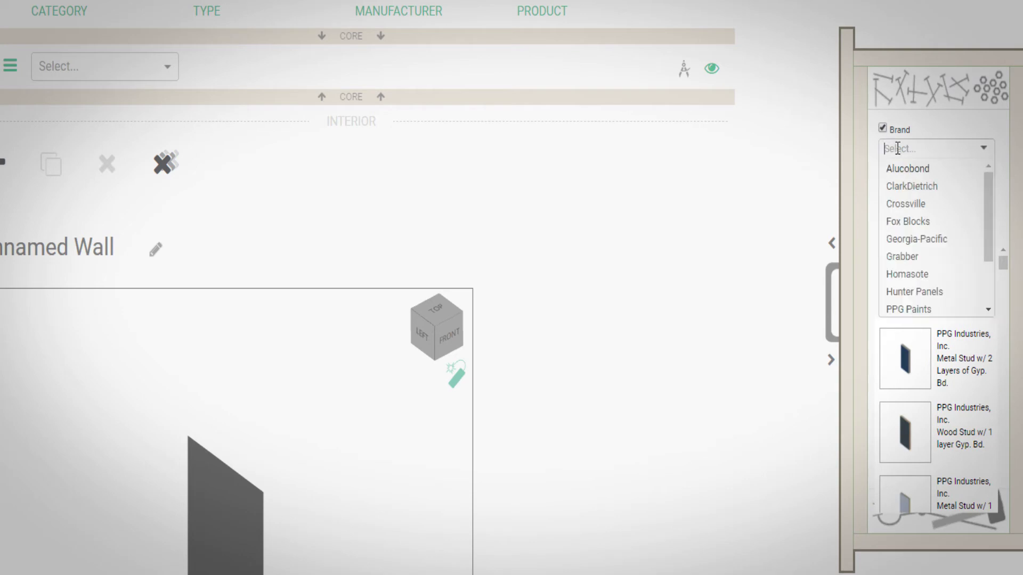
click(901, 190)
click(907, 403)
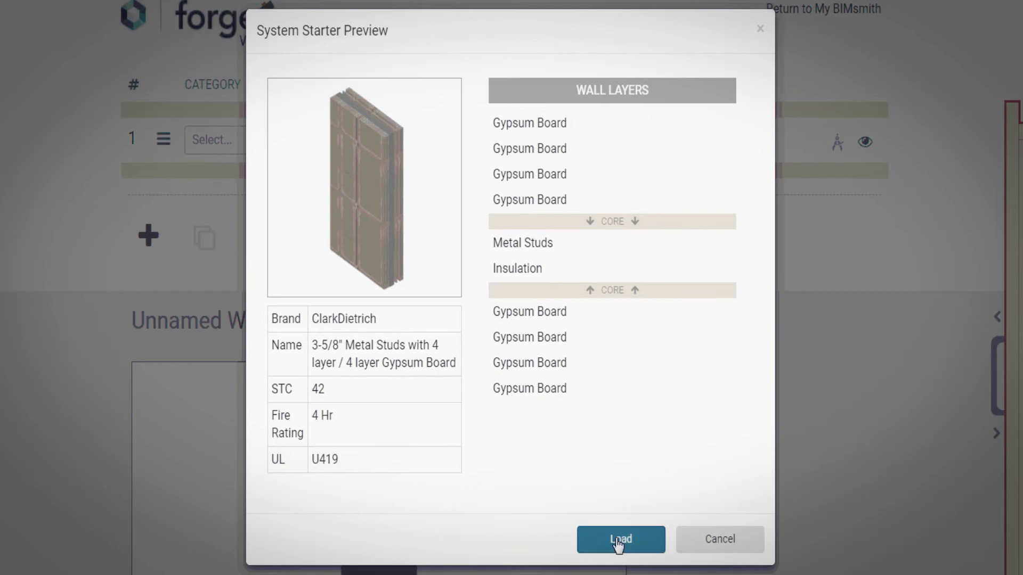
click(618, 540)
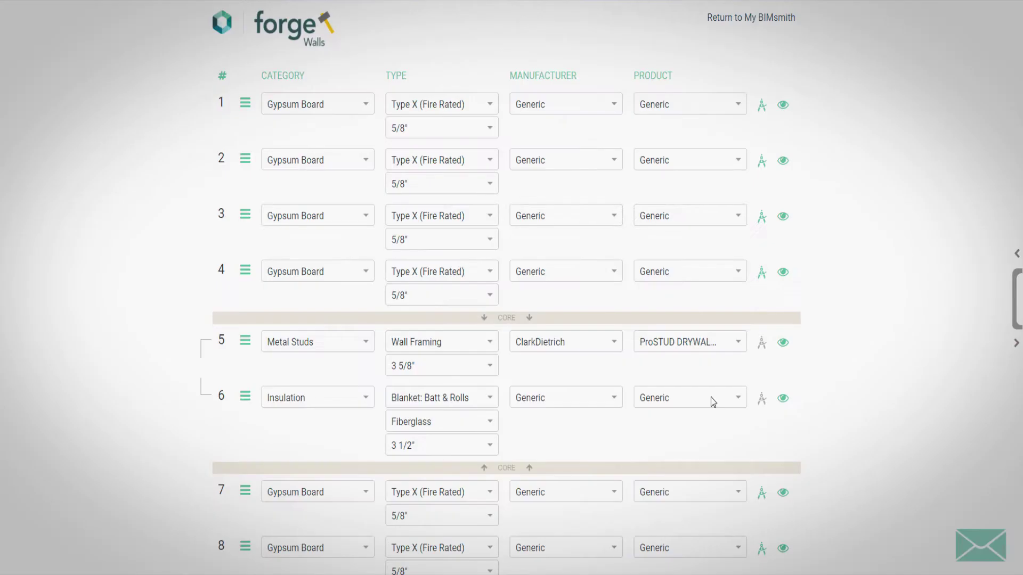
scroll(829, 365, down, 5)
scroll(829, 365, down, 3)
scroll(829, 369, down, 2)
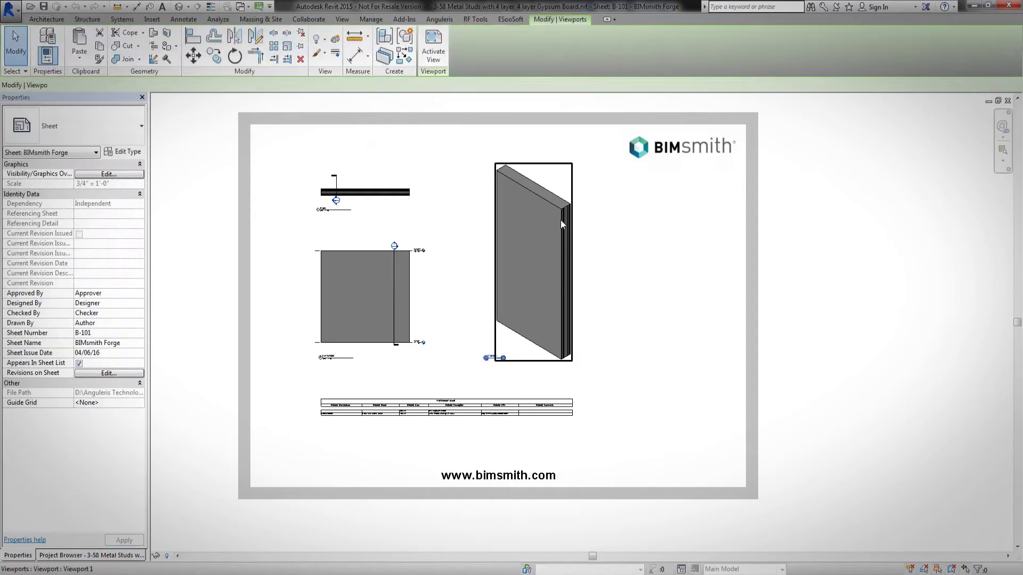
Step: Draw a short wall across Conference 123 using WA
click(560, 220)
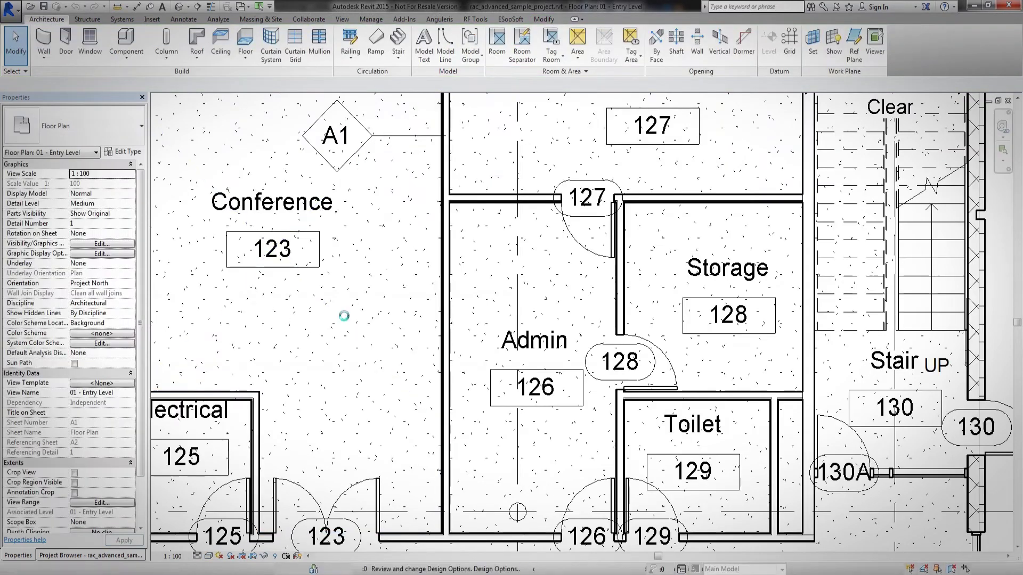
key(w)
key(a)
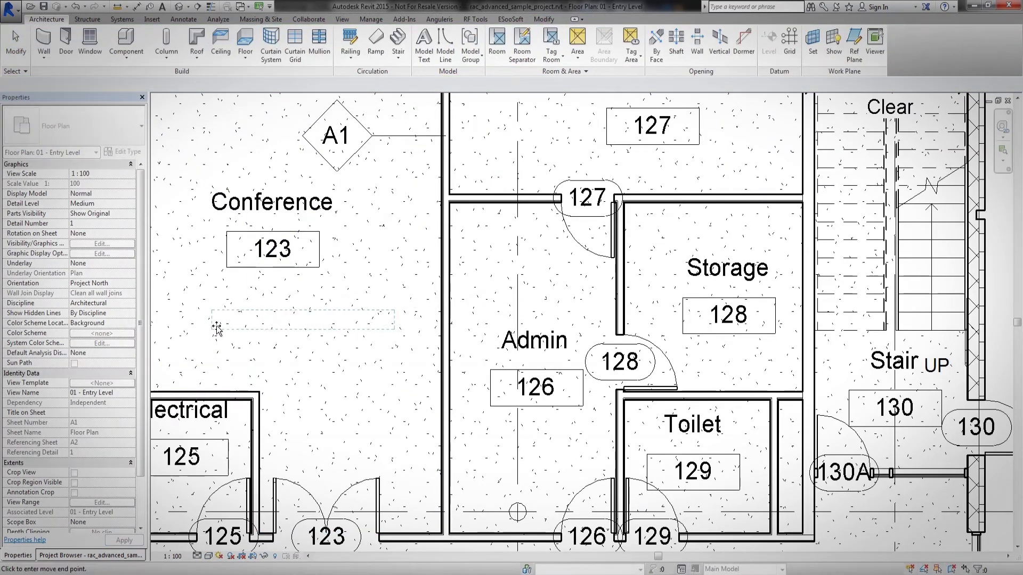
click(216, 328)
key(Escape)
key(Escape)
key(Escape)
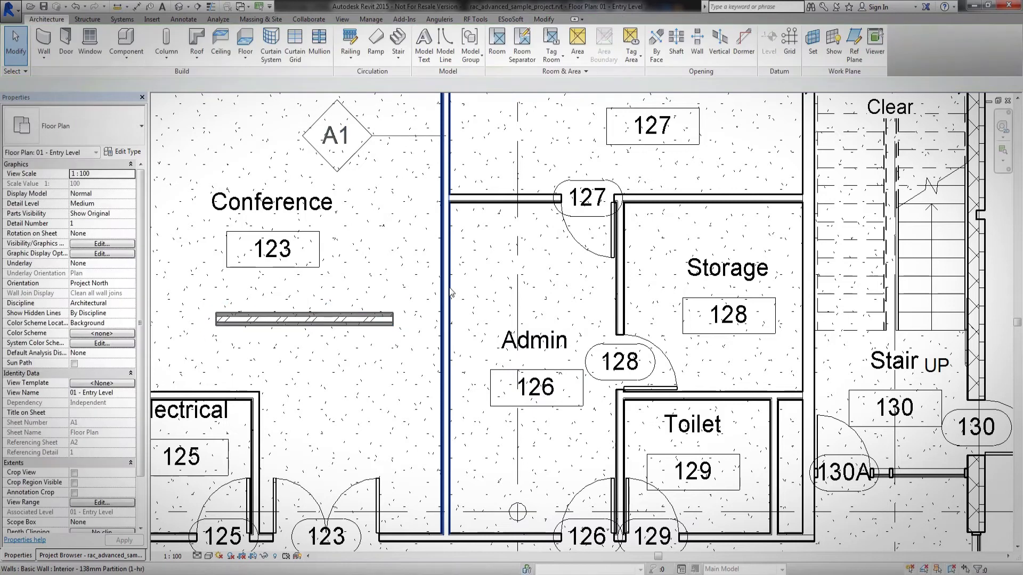
Step: Switch all visible partitions to the 3-58 metal stud, four-layer gypsum wall type
right_click(452, 291)
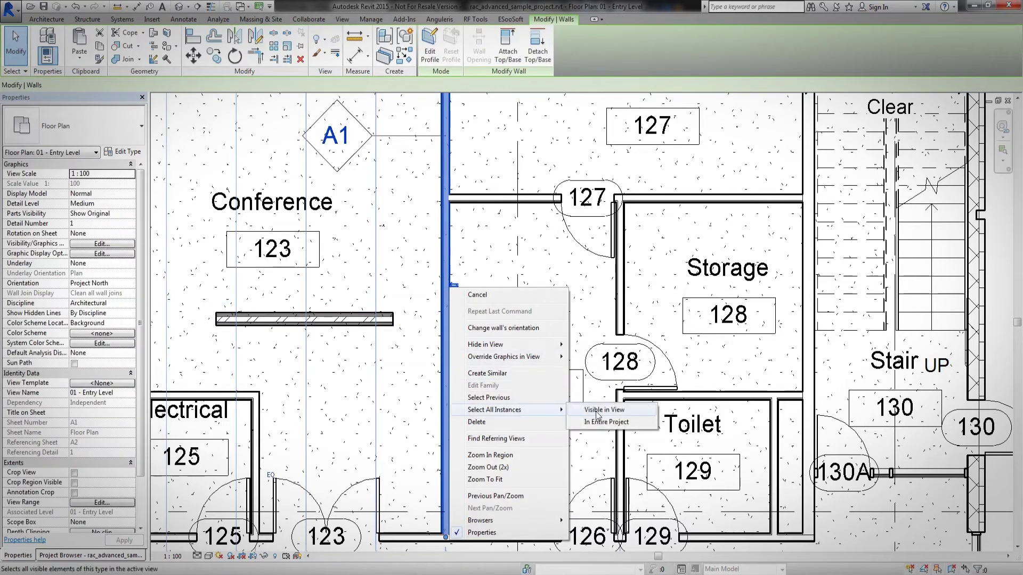
click(598, 411)
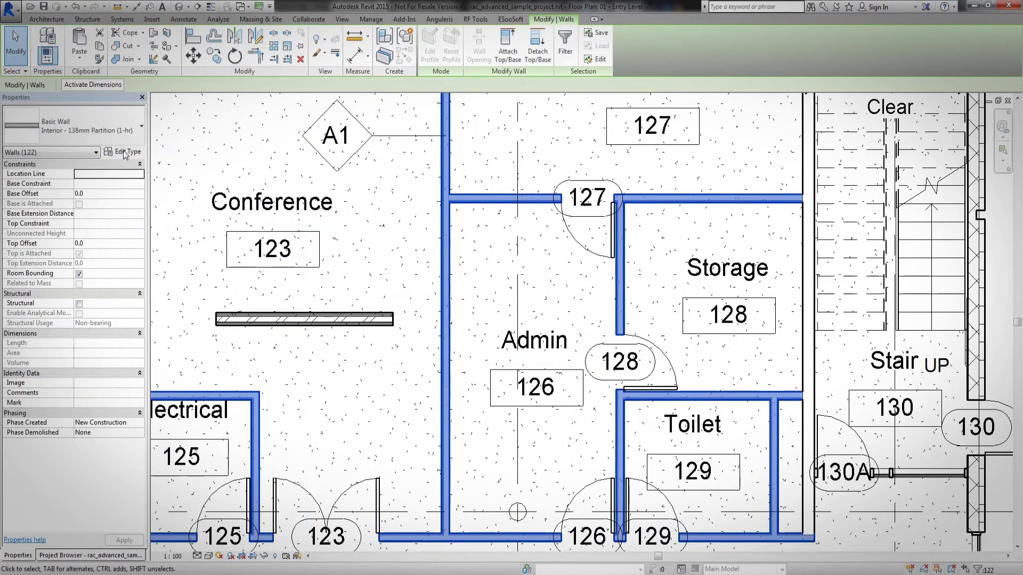
click(120, 128)
scroll(127, 240, up, 3)
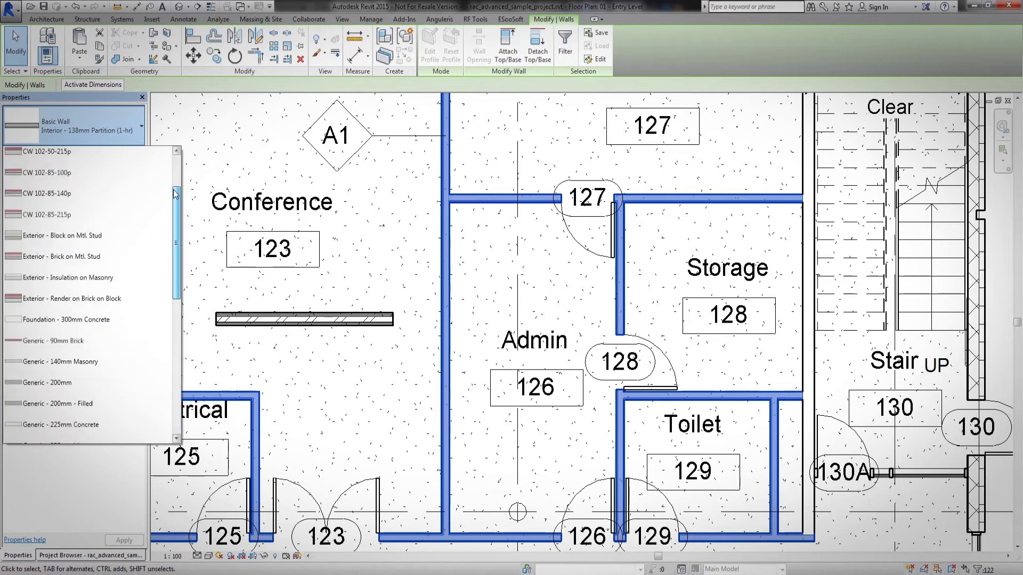
scroll(175, 193, up, 3)
click(111, 172)
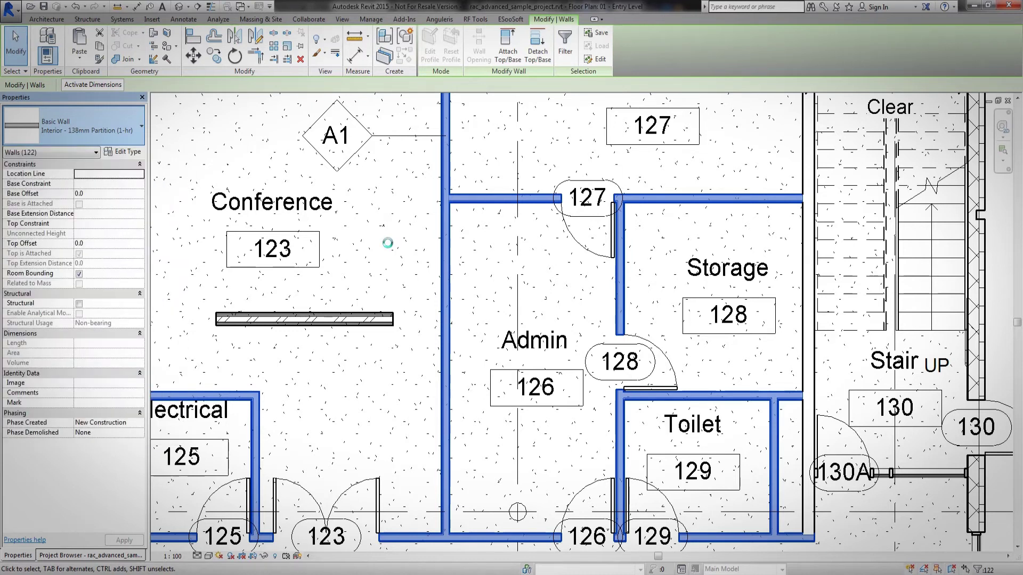
click(118, 153)
Step: Draw a horizontal and a vertical partition wall near room 127
click(625, 166)
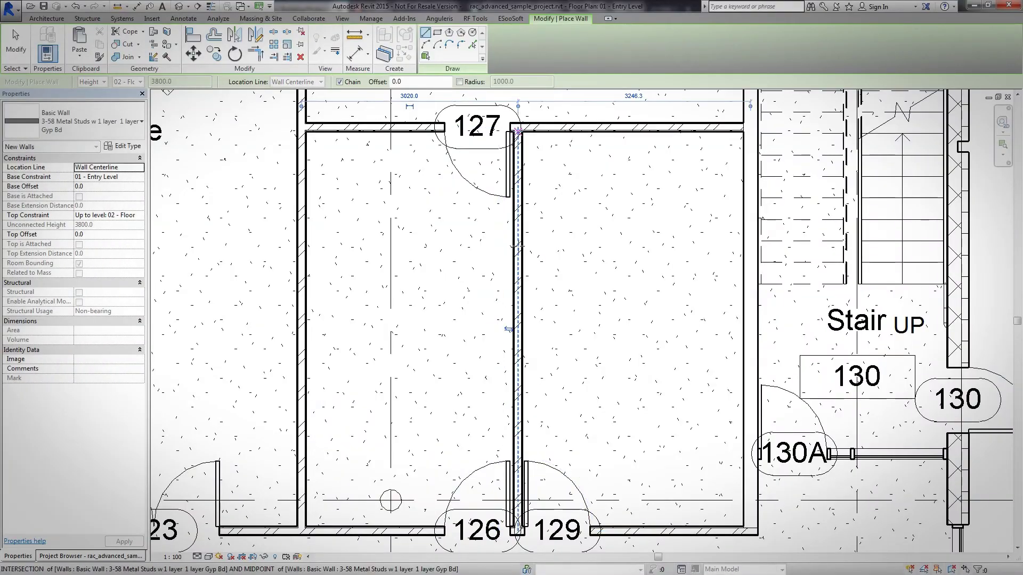
click(512, 328)
click(743, 328)
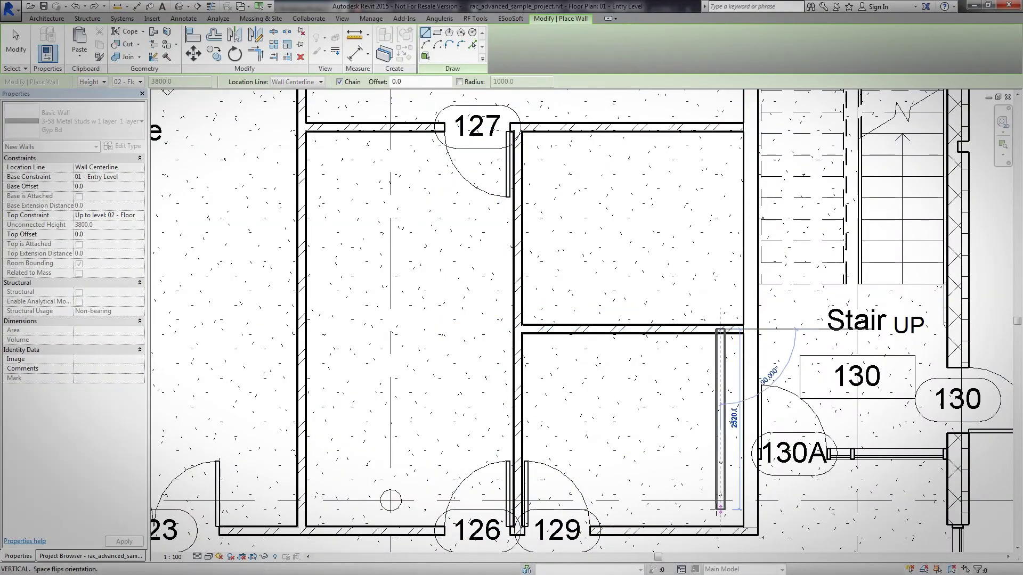
click(719, 530)
Step: Place a door in the new horizontal wall
key(d)
key(r)
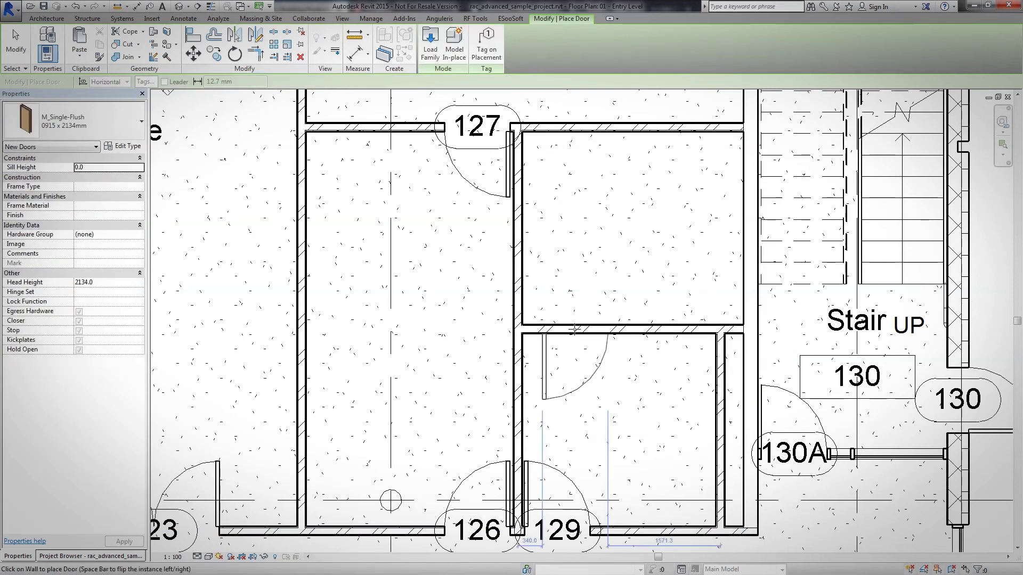
click(575, 329)
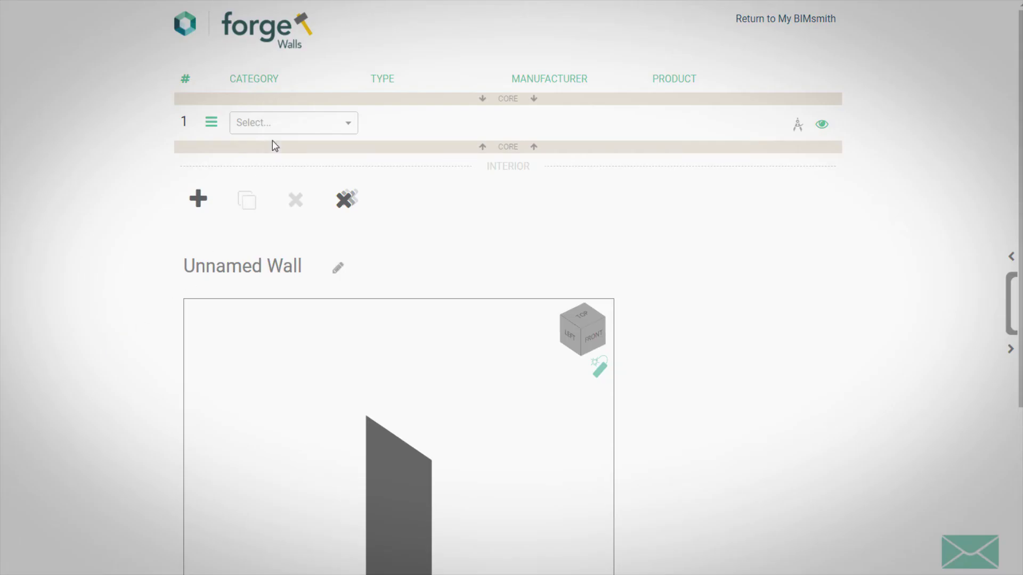
Step: Set layer 1 to Metal Studs, Wall Framing, 3 5/8" size
click(273, 128)
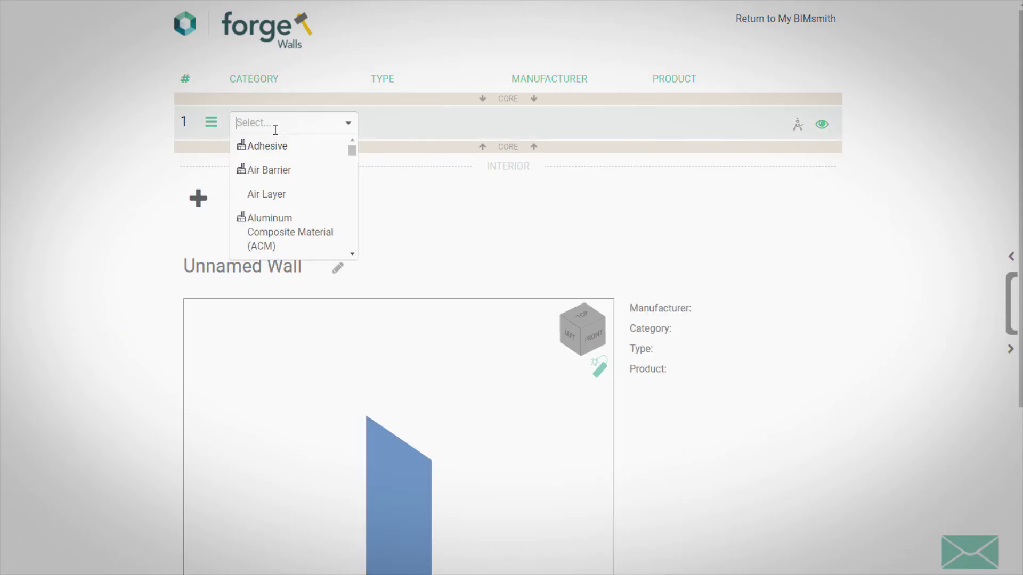
text(metal)
click(283, 219)
click(392, 126)
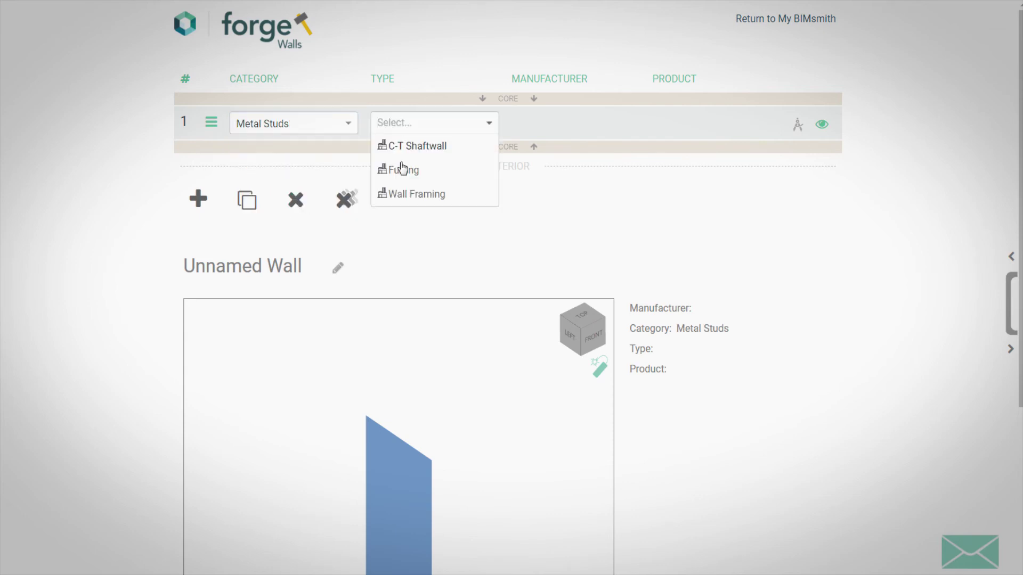
click(402, 194)
click(476, 146)
click(446, 217)
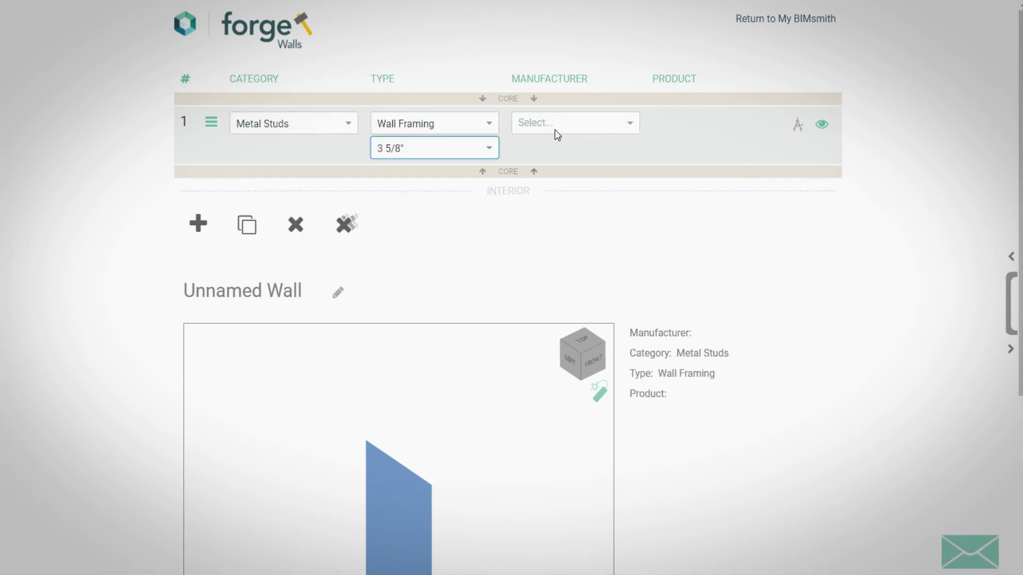
Step: Choose ClarkDietrich ProSTUD for layer 1 with 16" stud spacing
click(554, 130)
click(551, 169)
click(678, 133)
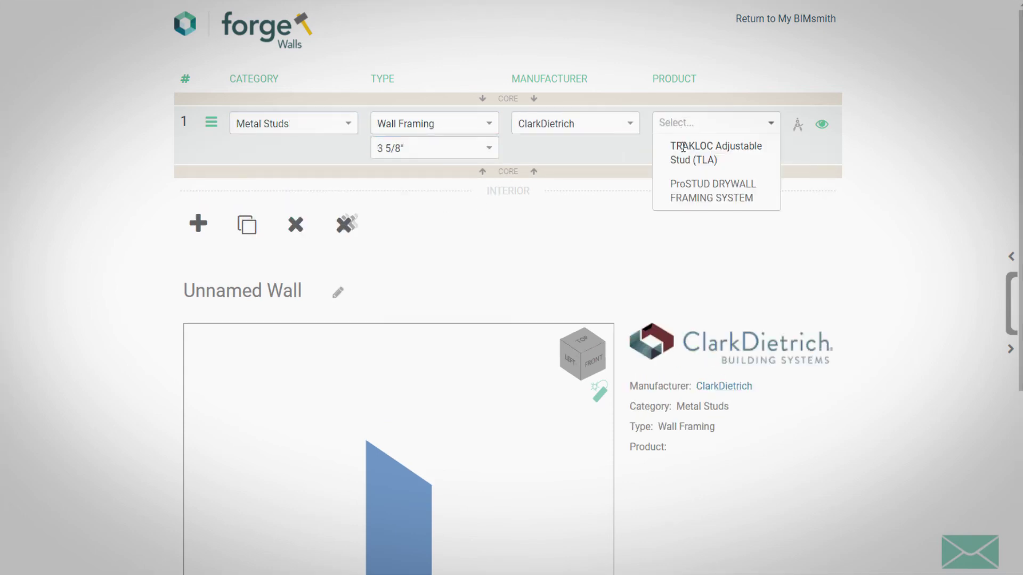
click(684, 192)
click(796, 128)
click(397, 125)
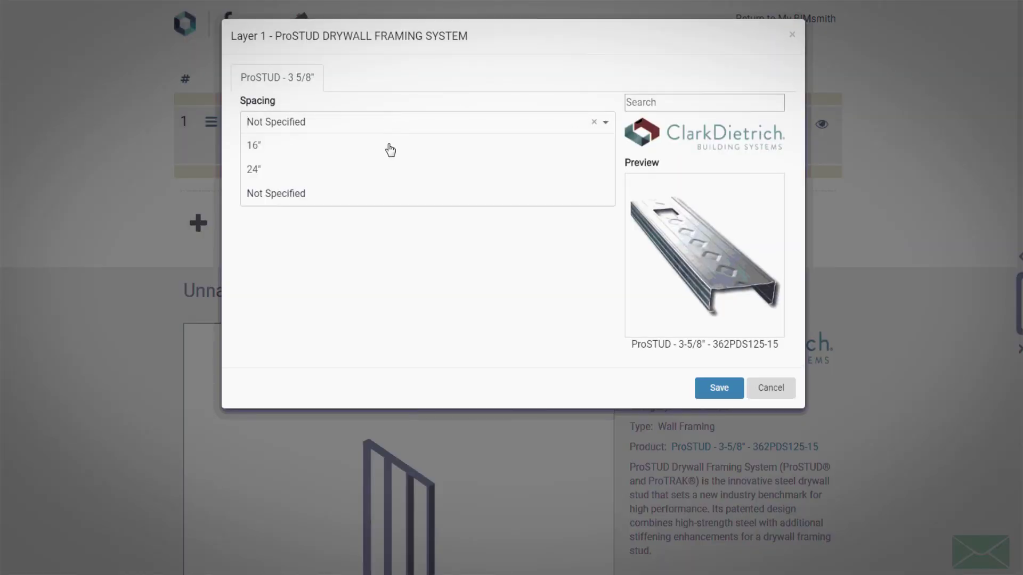
click(390, 146)
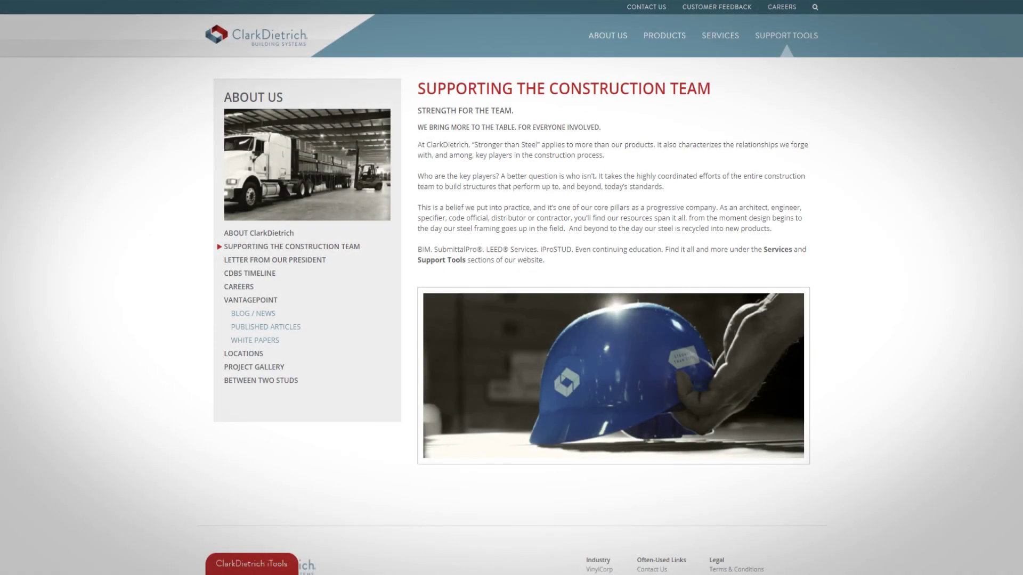